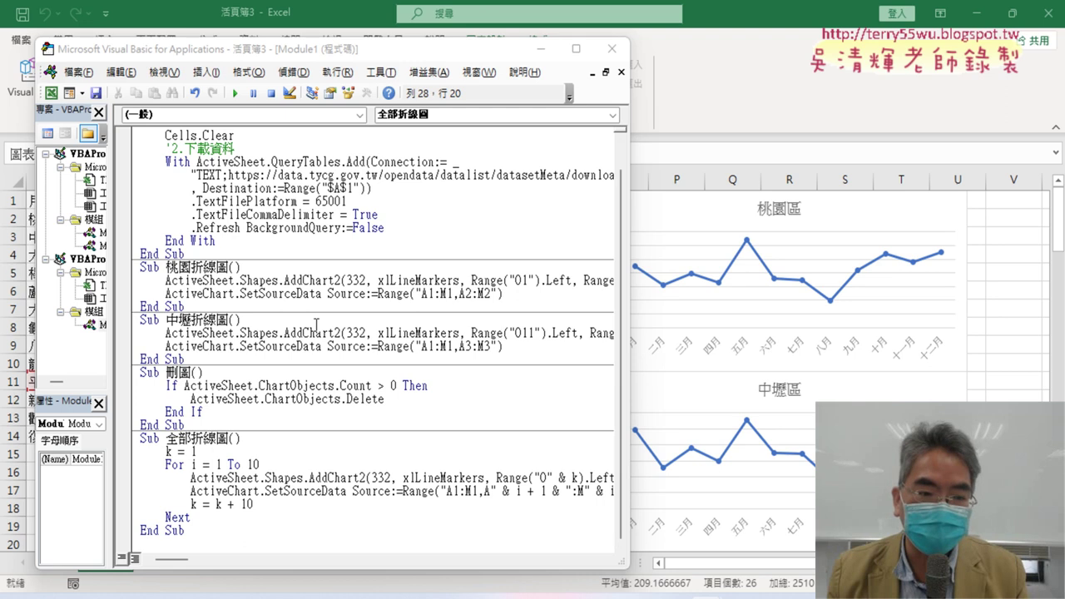
Highlight the 桃園折線圖 macro name and its A1:M1,A2:M2 source range, then bring the worksheet forward.
left_click_drag(166, 268, 228, 268)
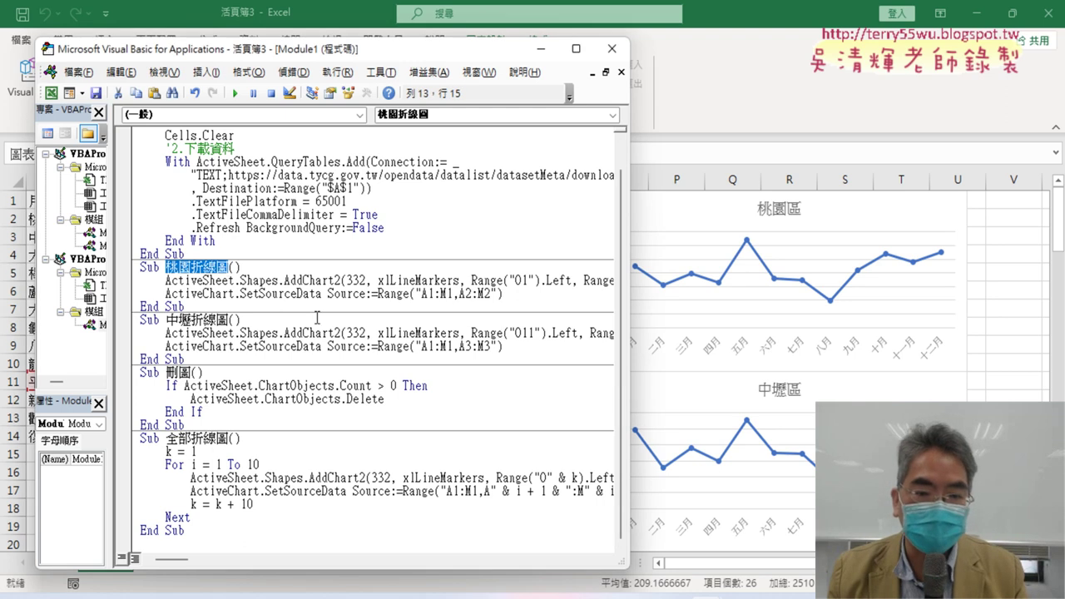
left_click_drag(422, 295, 493, 296)
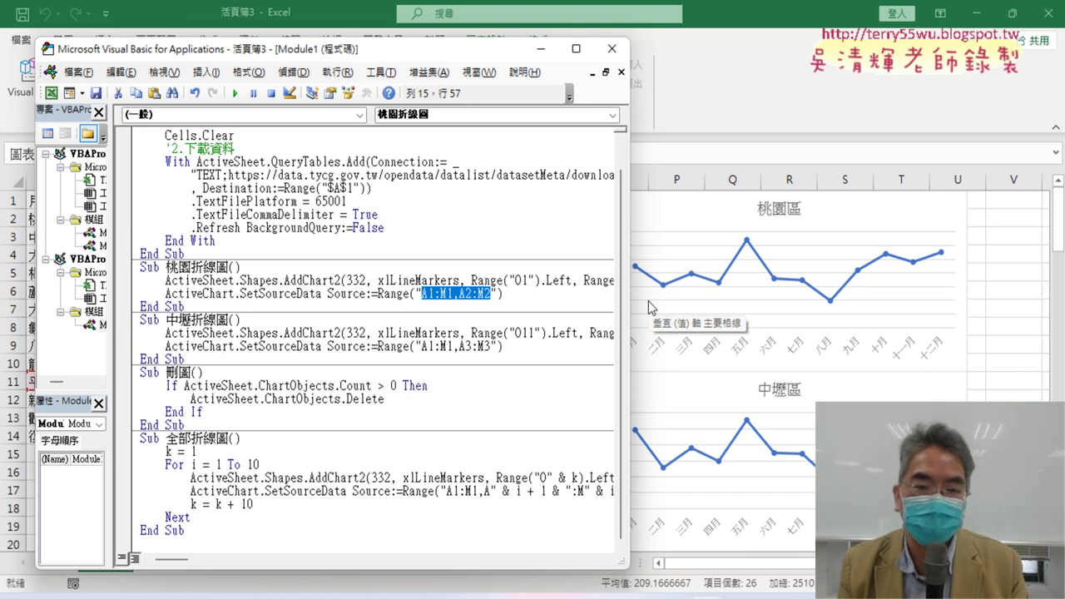
left_click(471, 281)
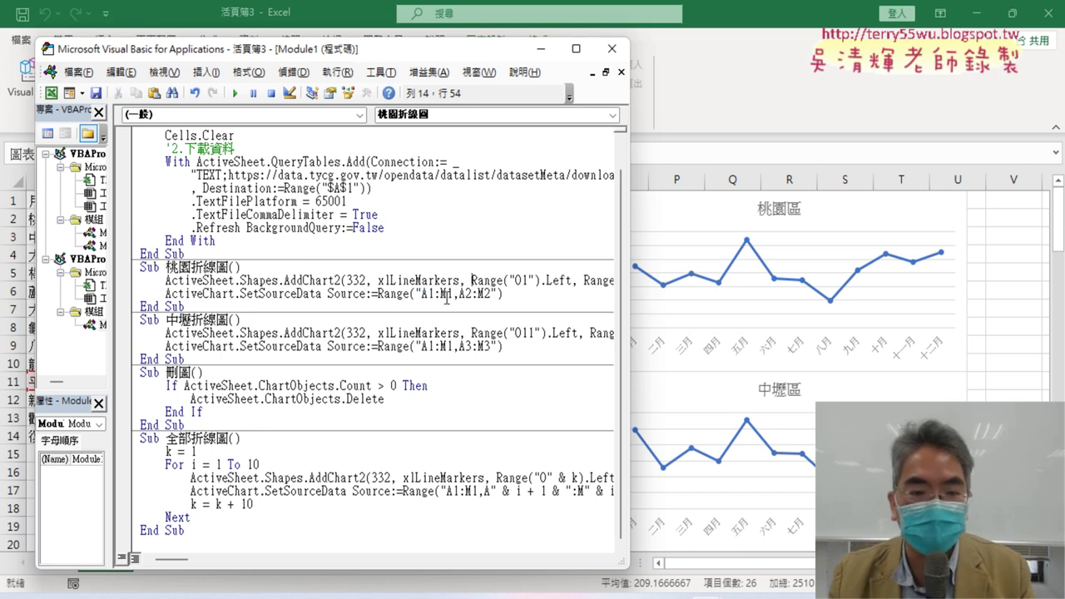
left_click_drag(422, 293, 453, 293)
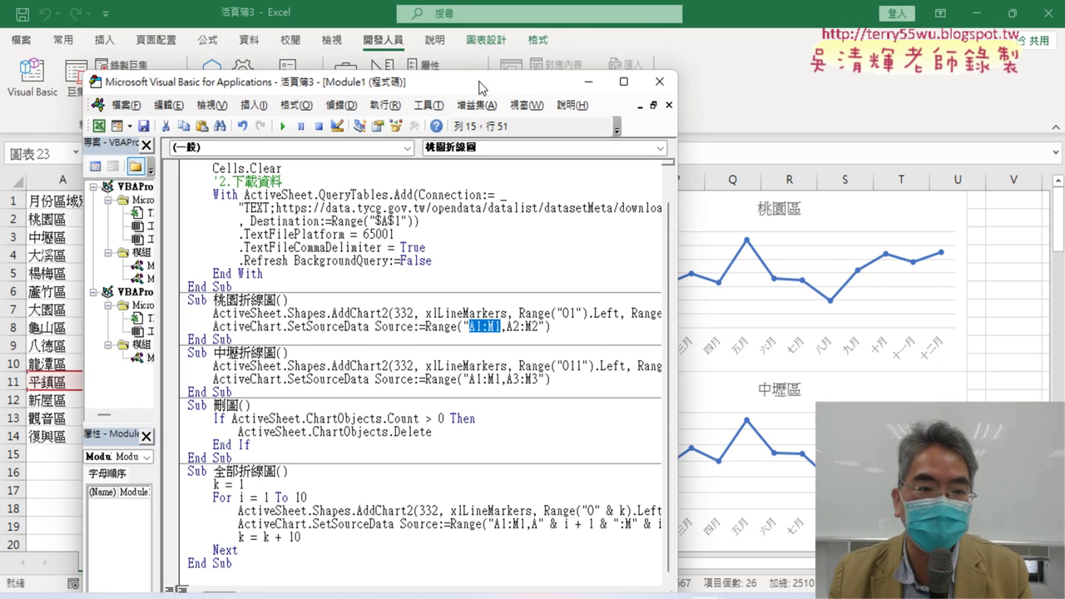
left_click_drag(291, 48, 470, 171)
Select the 桃園區 data row A2:M2, then reopen the Module1 code in the VBA editor.
left_click(59, 198)
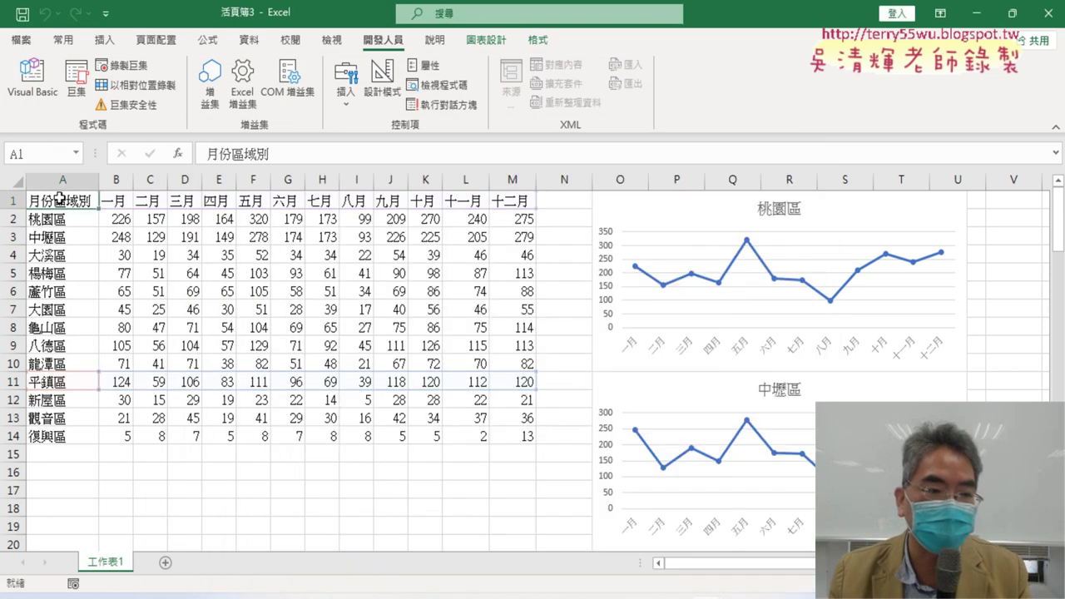
left_click_drag(58, 198, 520, 215)
left_click(86, 222)
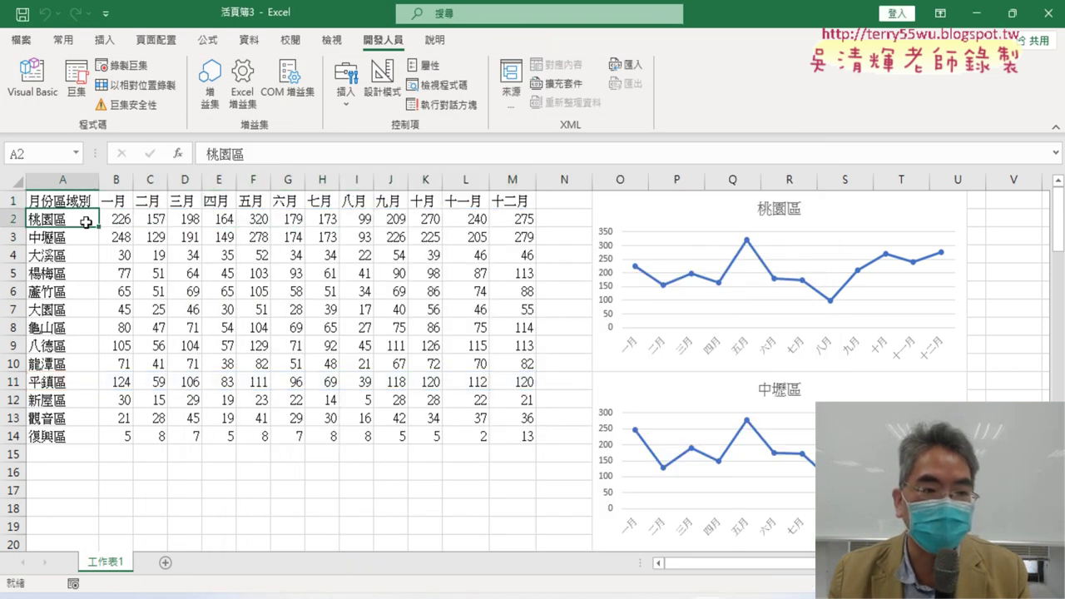
left_click_drag(86, 223, 524, 219)
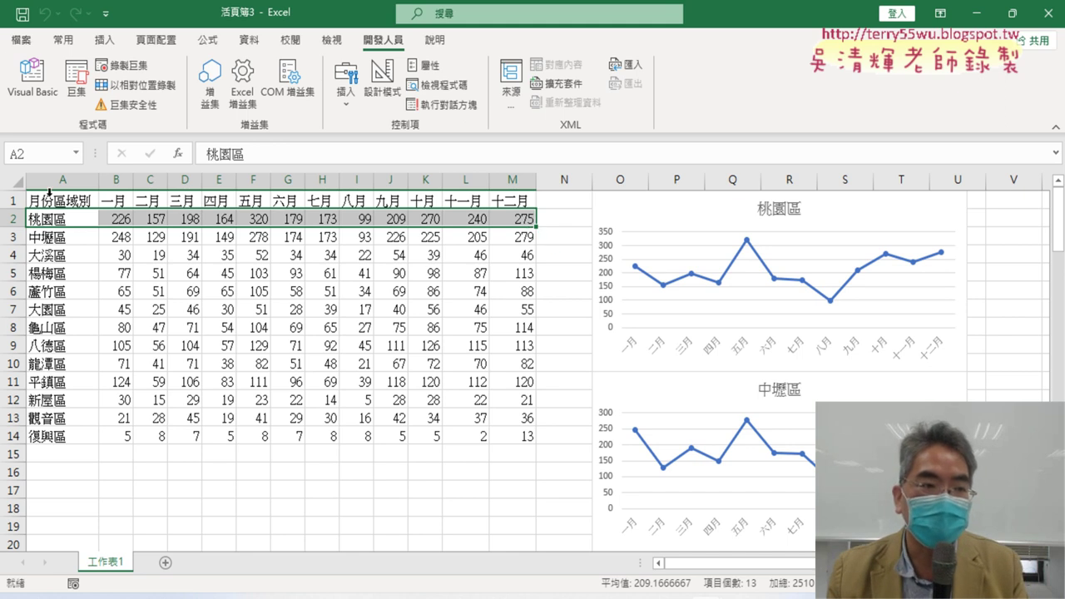
left_click(42, 90)
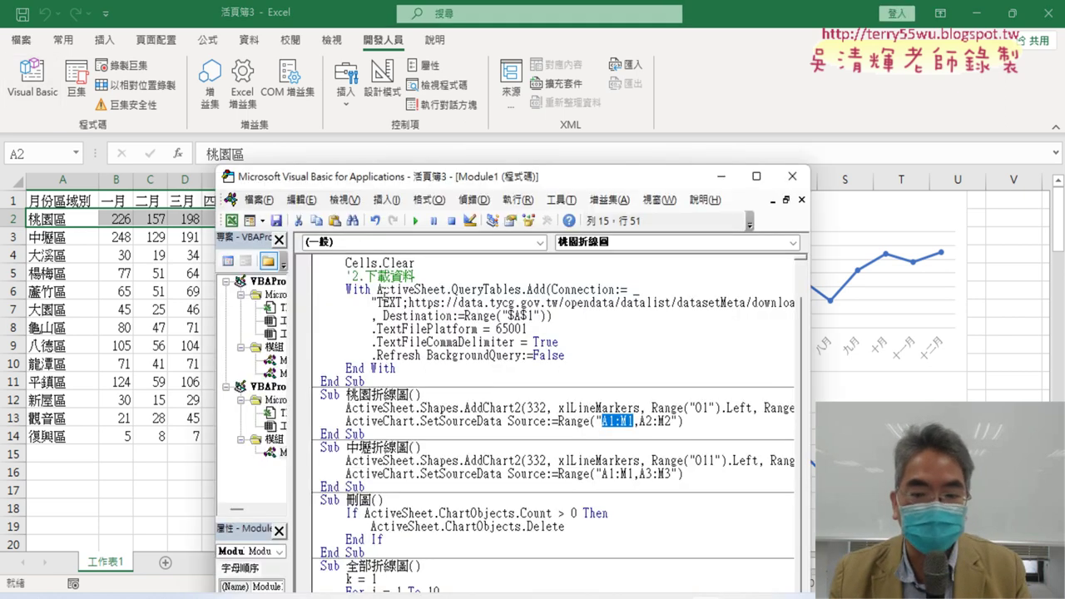
Compare 中壢折線圖's A3:M3 range with 桃園區's A2:M2, then move the code window up-left.
left_click_drag(676, 475, 641, 476)
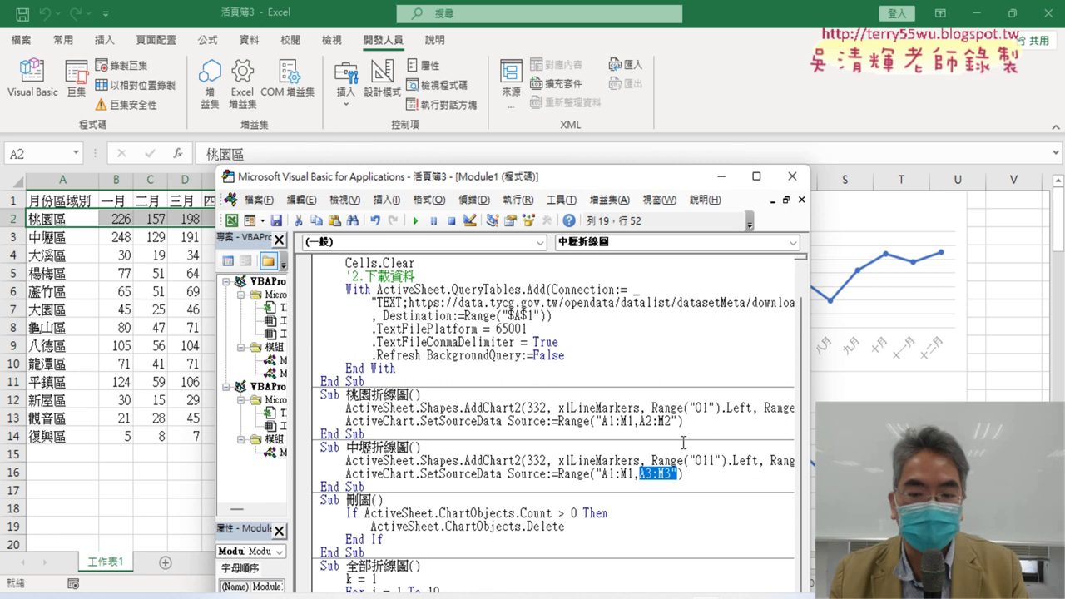
left_click(648, 421)
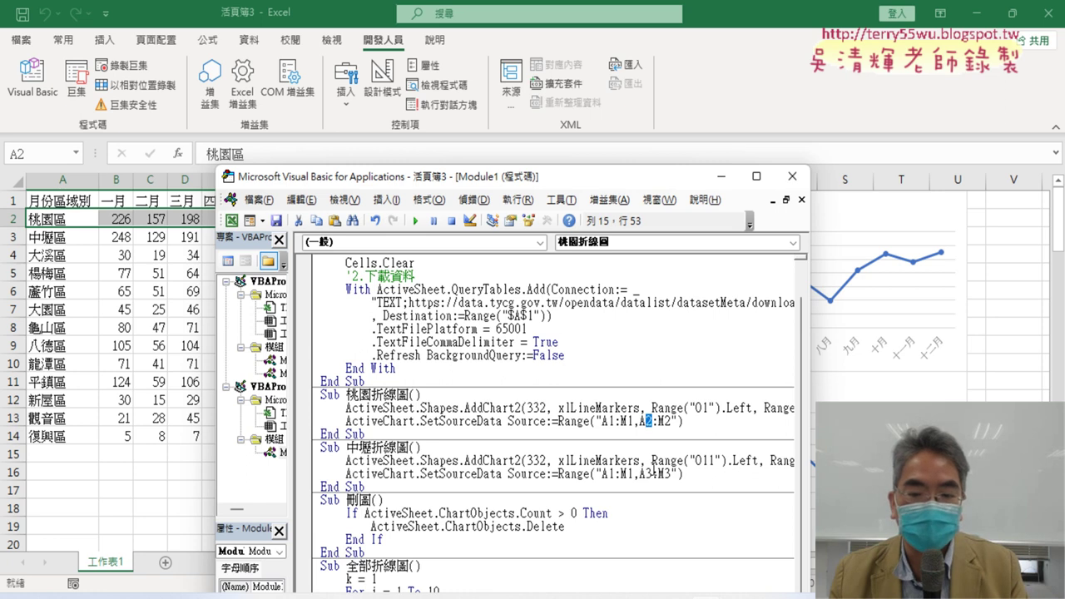
left_click_drag(652, 474, 646, 474)
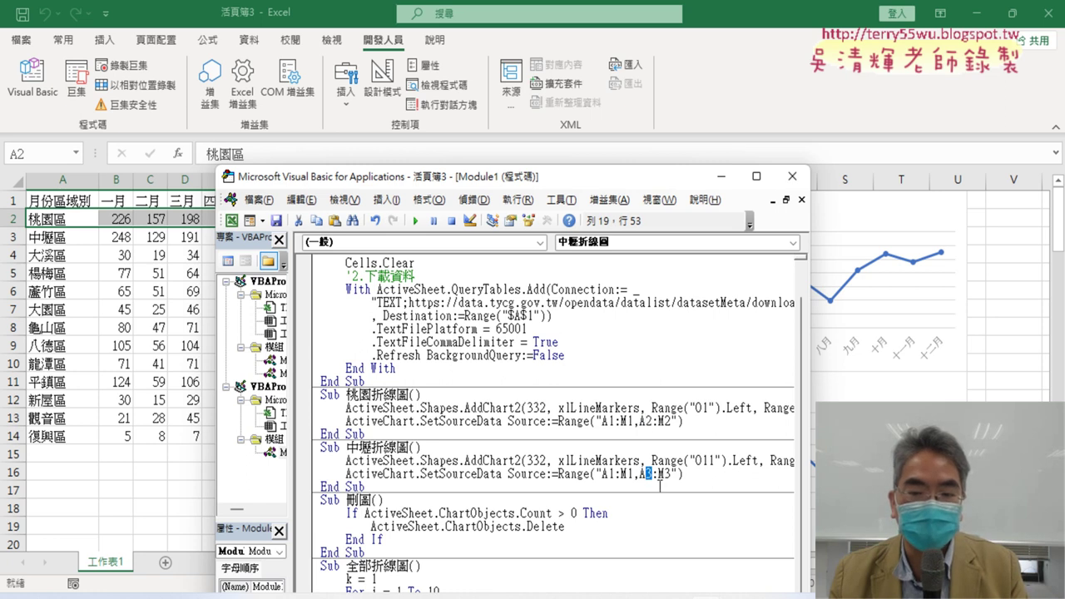
mouse_move(565, 184)
left_mouse_down()
mouse_move(461, 46)
mouse_move(357, 31)
left_mouse_up()
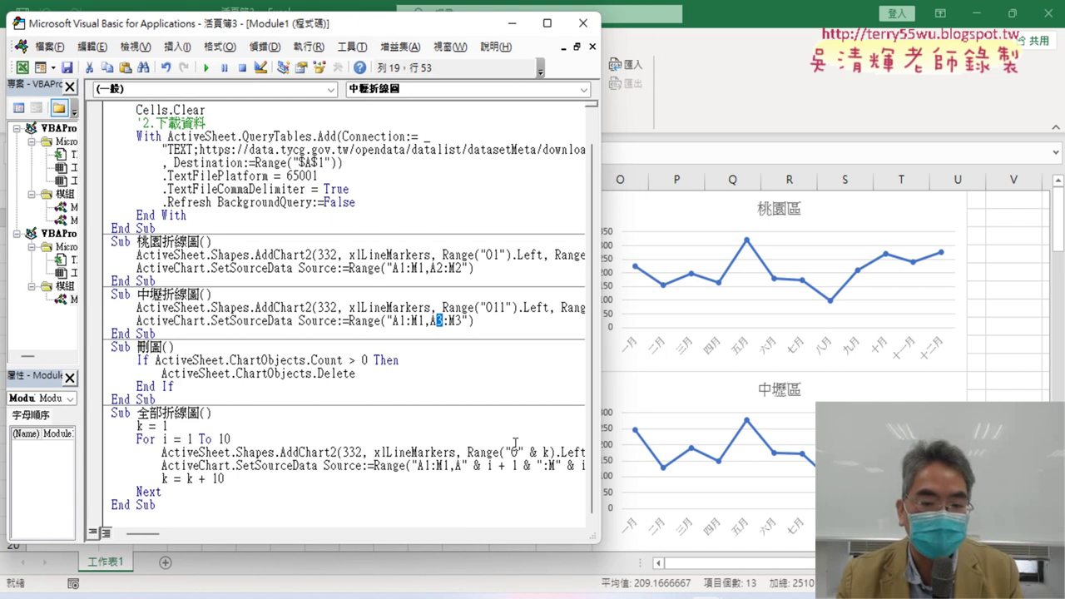
Widen the code window and trace the 全部折線圖 loop: column O, A1:M1, start value 1, row i + 1.
left_click_drag(599, 449, 819, 454)
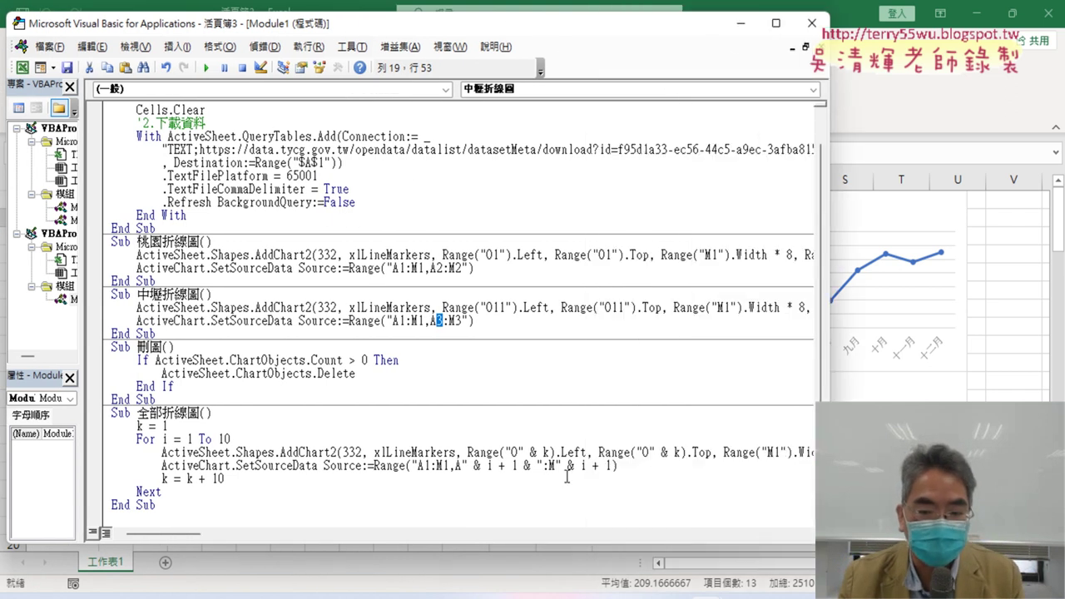
double_click(514, 452)
double_click(646, 452)
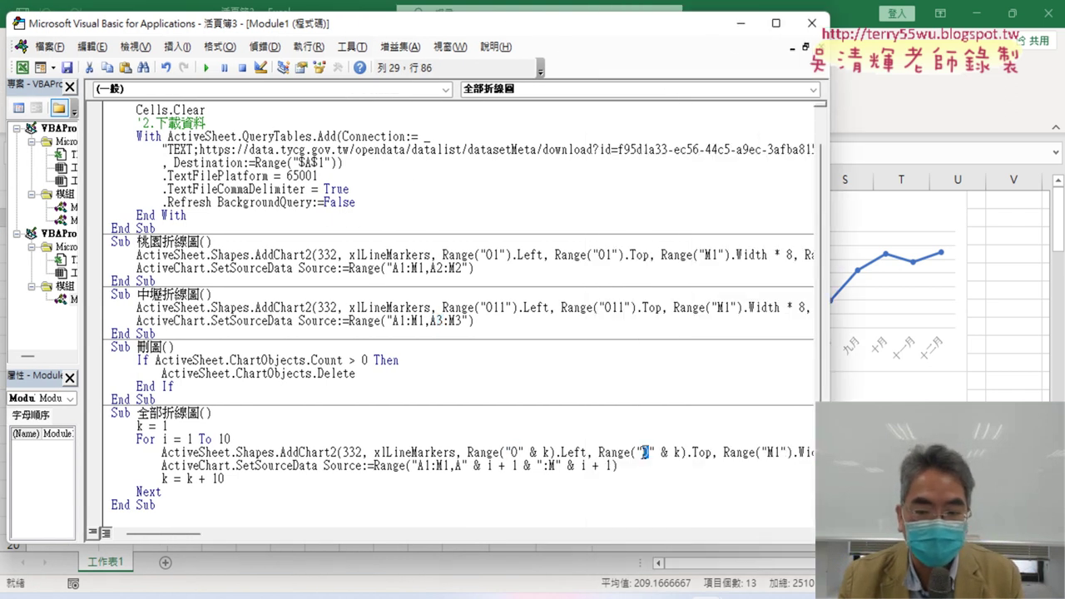
left_click_drag(830, 454, 992, 454)
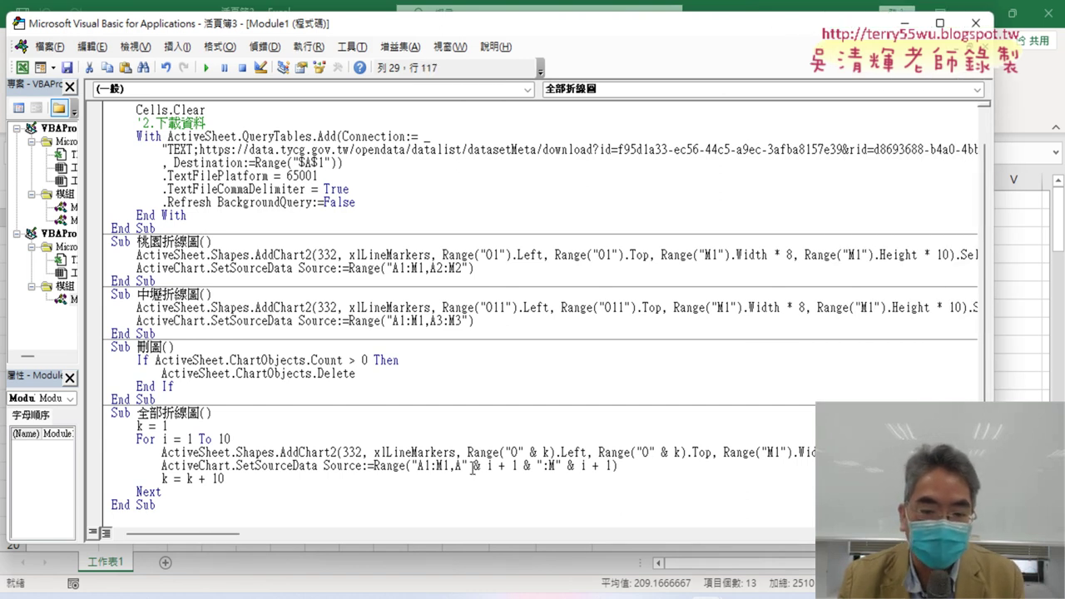
left_click_drag(417, 466, 518, 466)
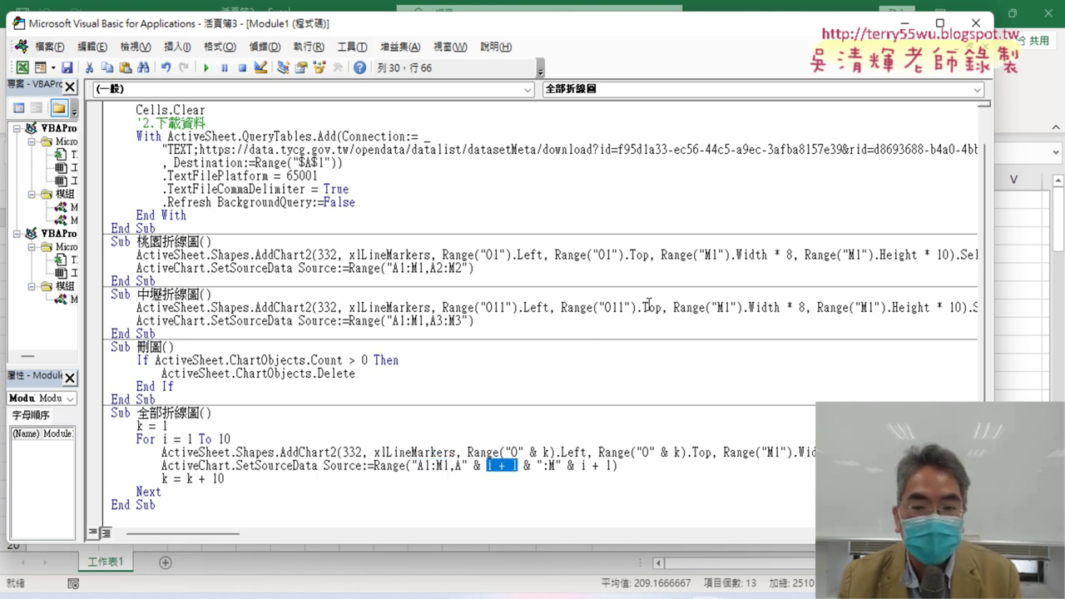
left_click_drag(443, 268, 436, 268)
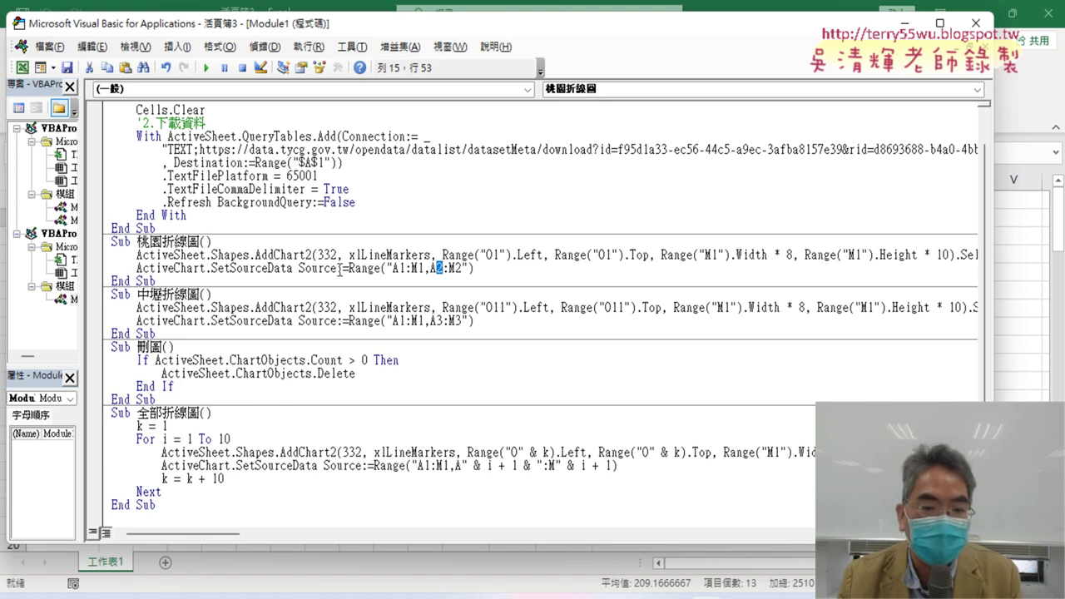
double_click(190, 440)
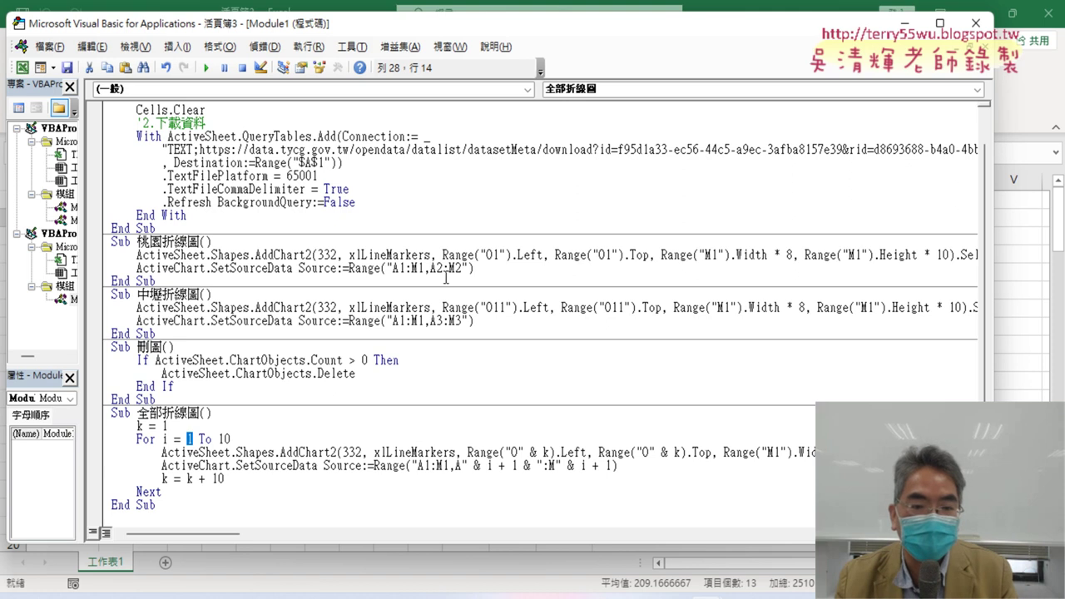
left_click_drag(442, 268, 437, 268)
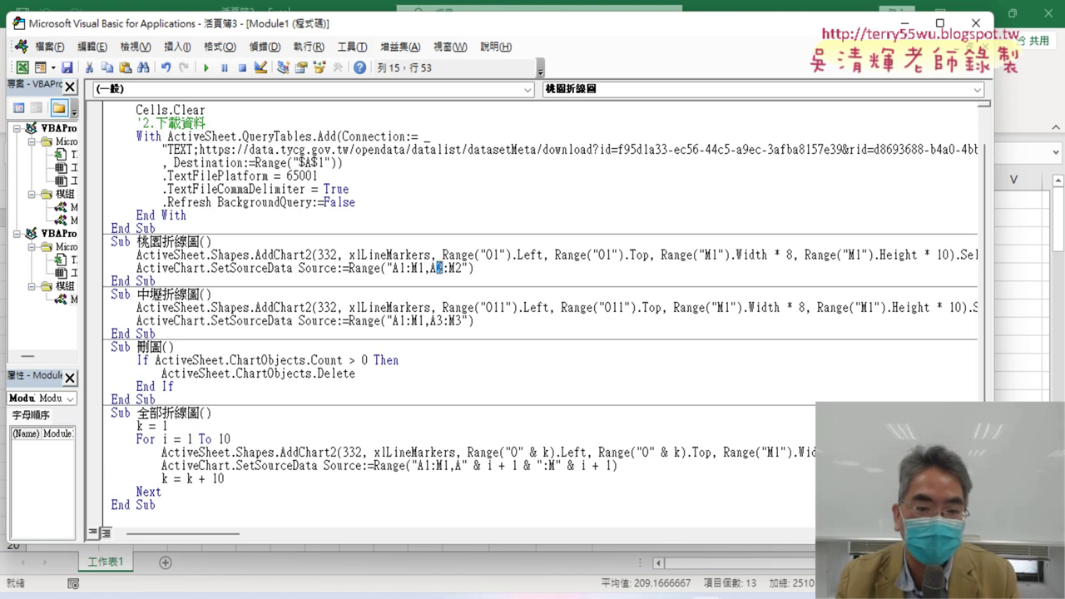
double_click(190, 439)
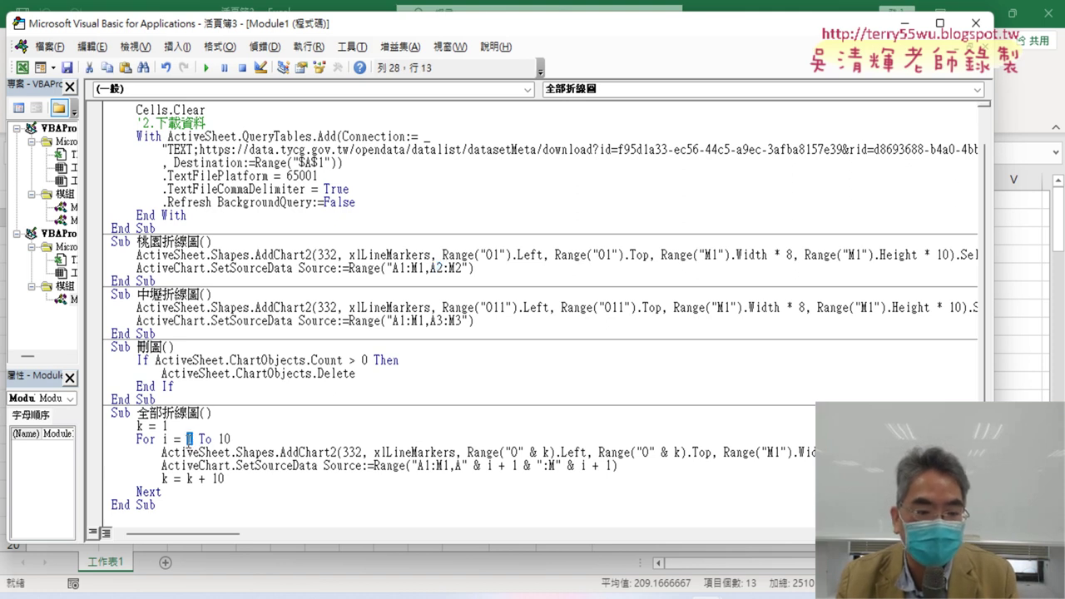
double_click(442, 322)
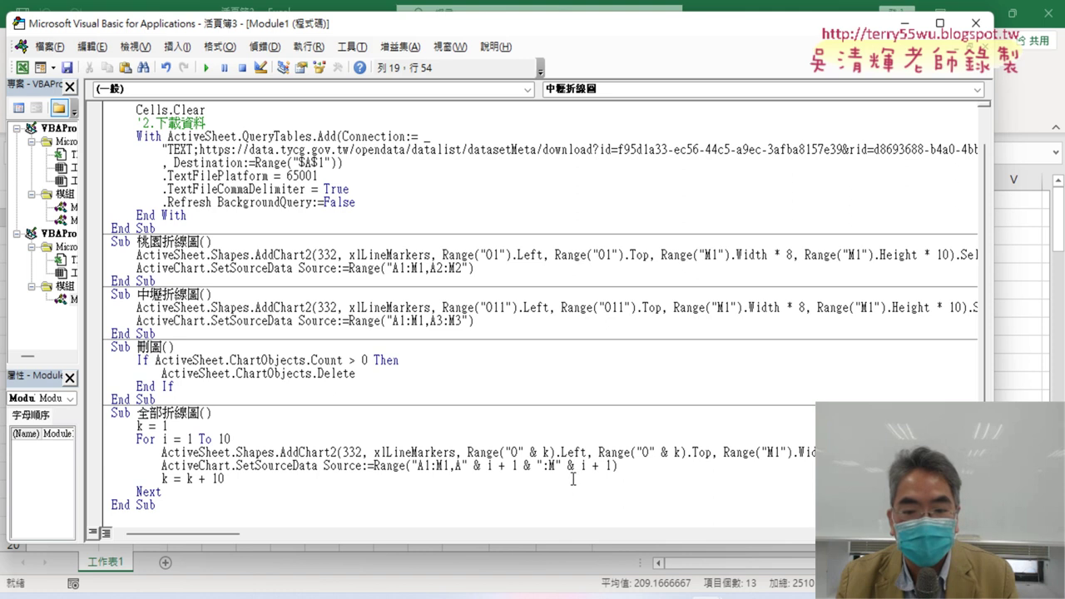
left_click_drag(485, 466, 513, 466)
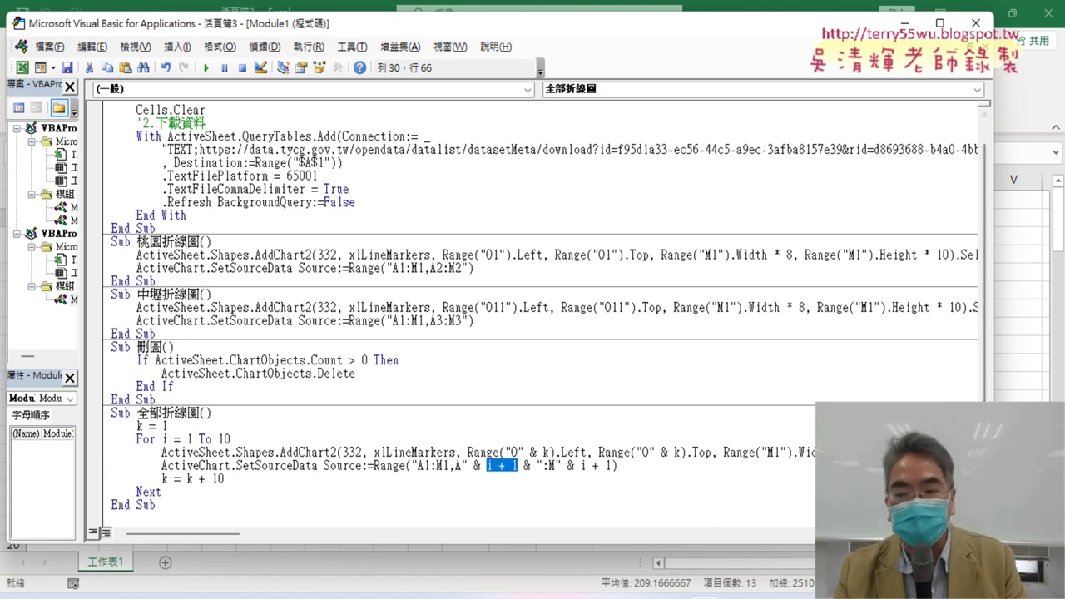
Narrow the code window, run the 刪圖 macro to delete all charts, and return to the worksheet.
left_click_drag(993, 316, 491, 316)
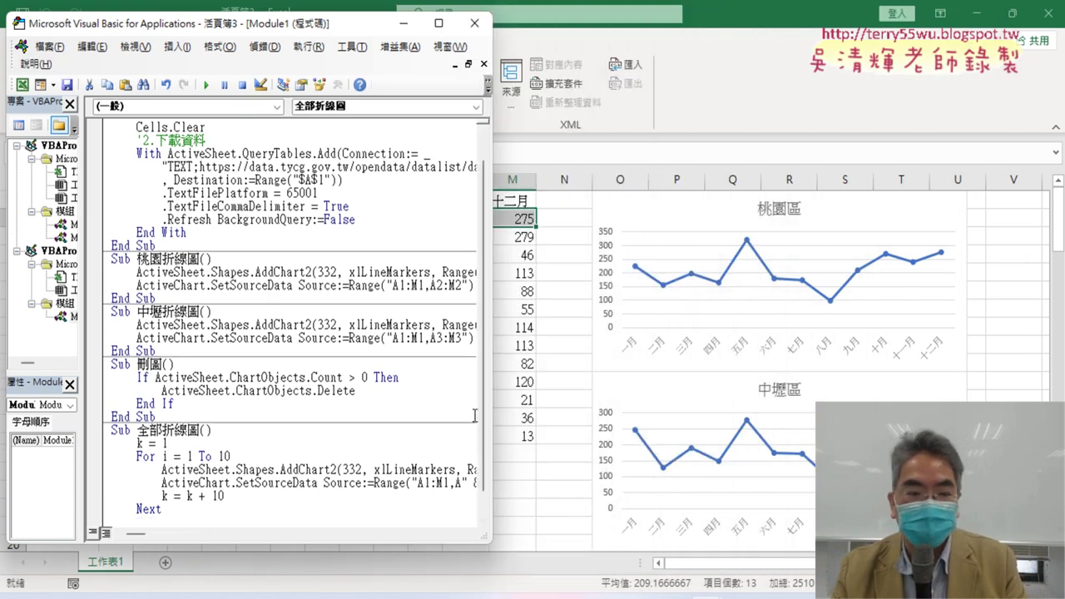
left_click(207, 84)
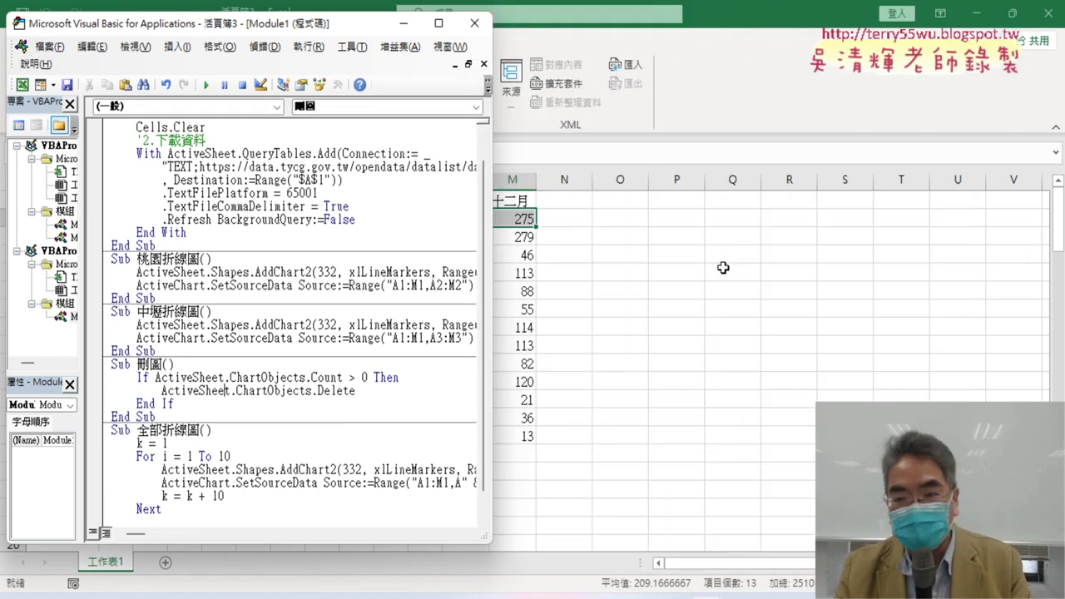
left_click(337, 469)
left_click(207, 84)
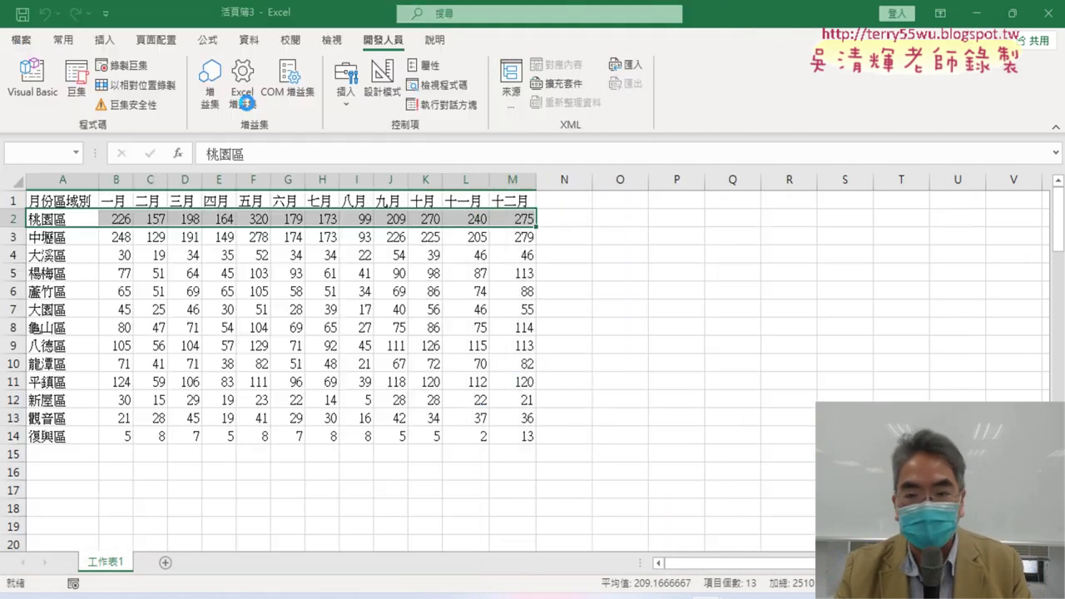
Scroll down through each district's line chart on the worksheet and back up to the top.
left_click(997, 392)
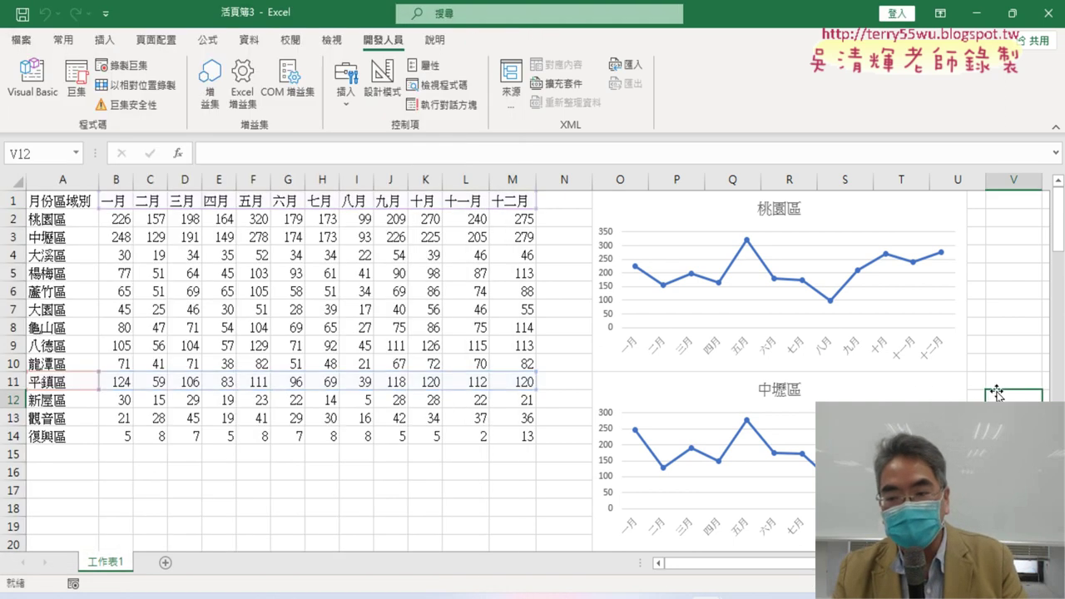
scroll(997, 393, "down", 3)
scroll(997, 393, "down", 1)
scroll(997, 393, "down", 4)
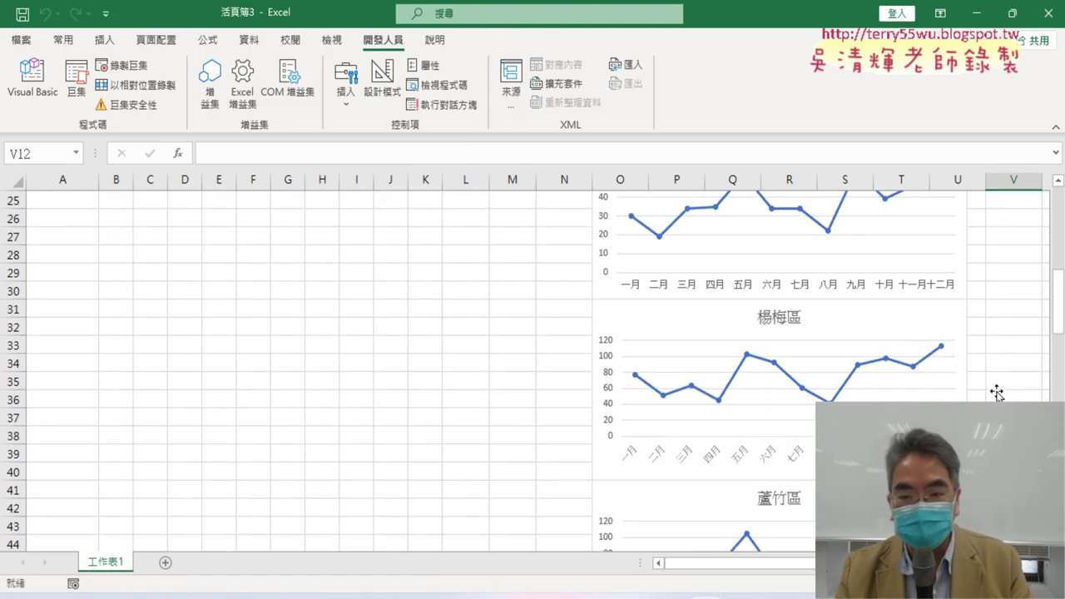
scroll(997, 393, "down", 2)
scroll(997, 393, "down", 2)
scroll(997, 393, "down", 2)
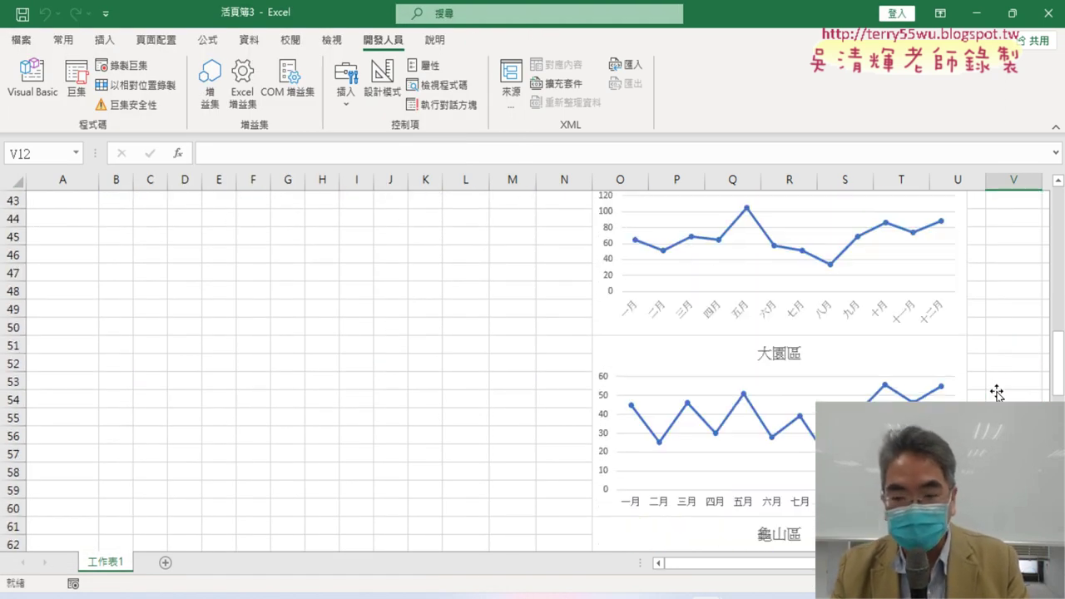
scroll(997, 392, "down", 2)
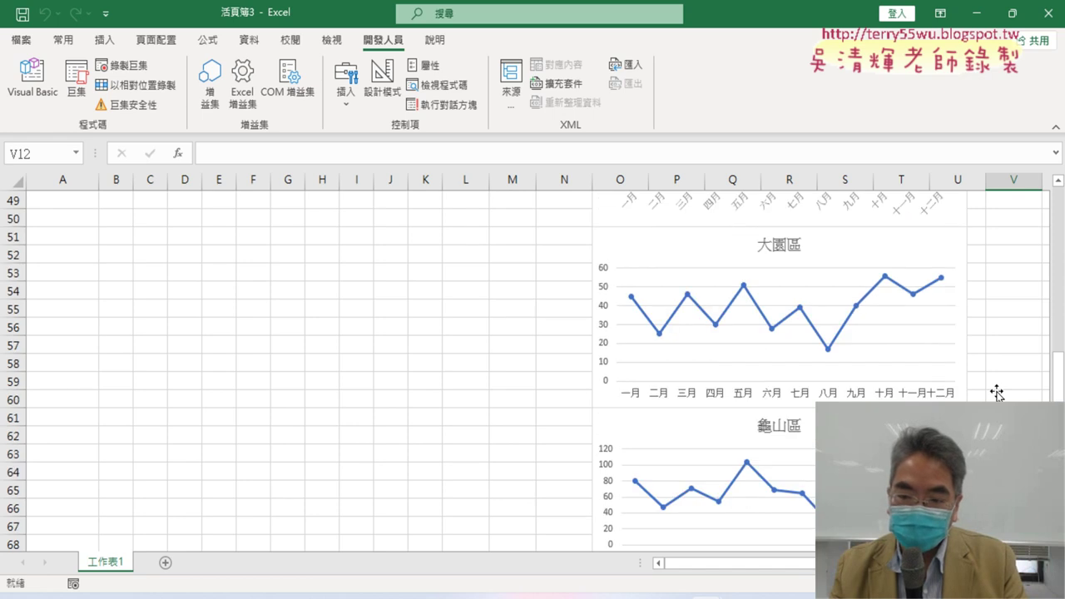
scroll(997, 393, "down", 2)
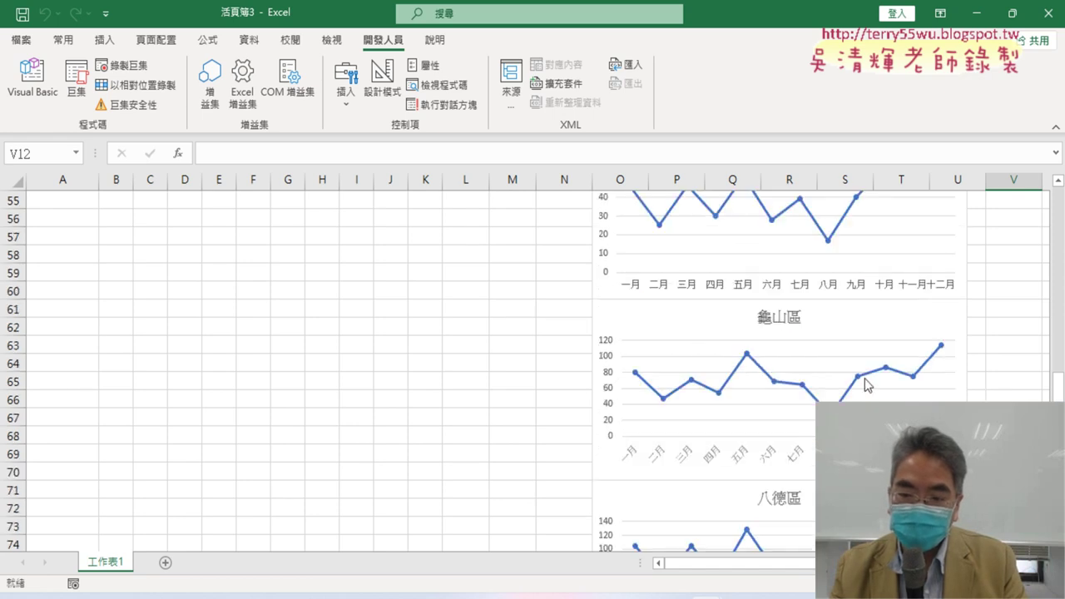
scroll(870, 381, "down", 2)
scroll(873, 376, "down", 4)
scroll(874, 378, "down", 1)
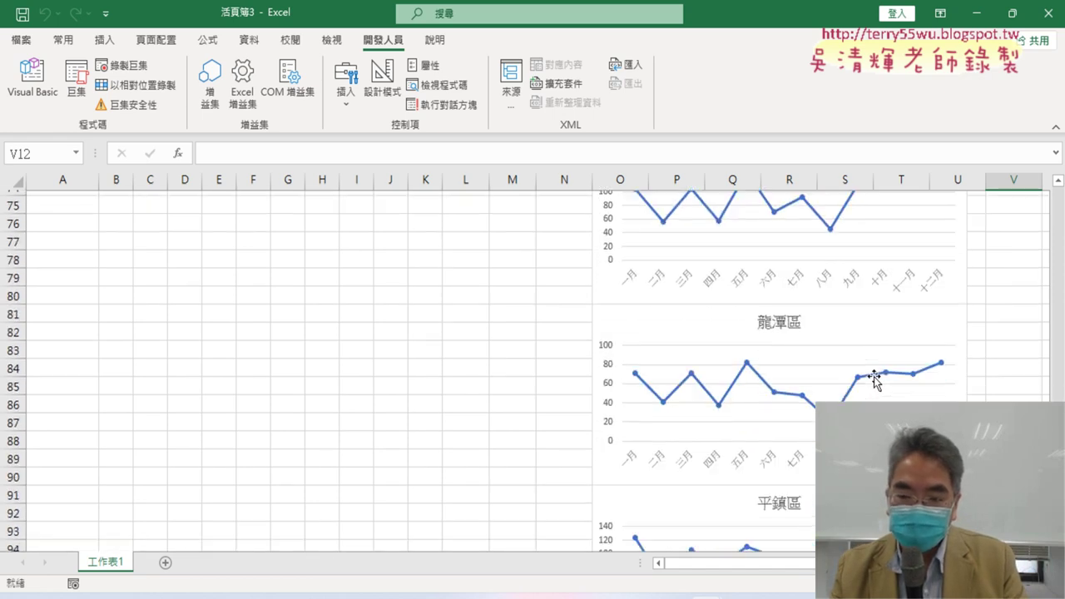
scroll(873, 379, "down", 1)
scroll(874, 378, "down", 1)
scroll(874, 379, "up", 2)
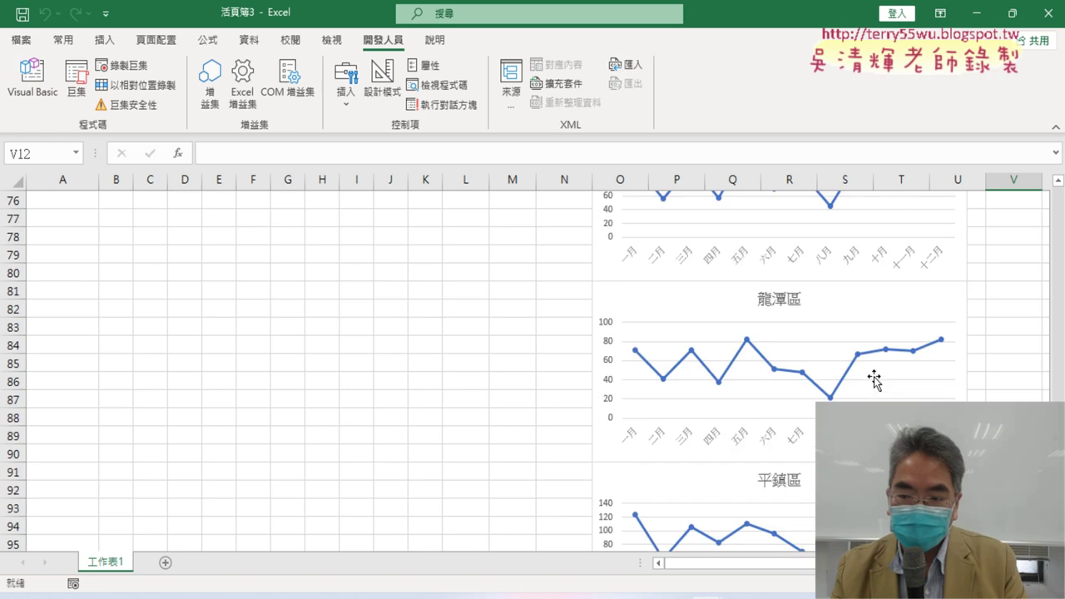
scroll(874, 378, "up", 5)
scroll(874, 379, "up", 2)
scroll(874, 379, "up", 4)
scroll(874, 379, "up", 4)
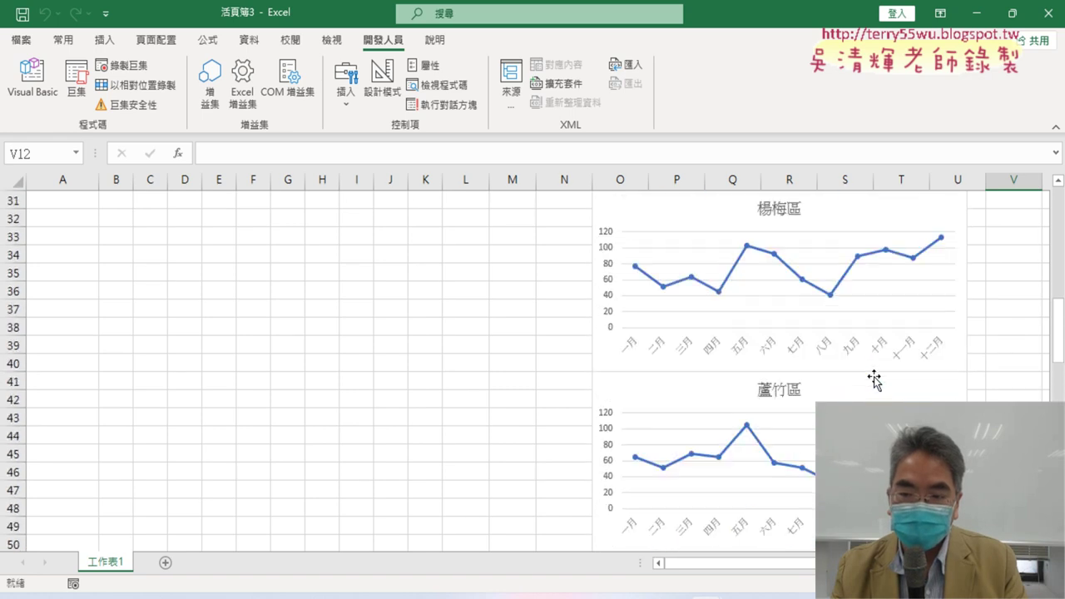
scroll(874, 379, "up", 2)
scroll(874, 378, "up", 1)
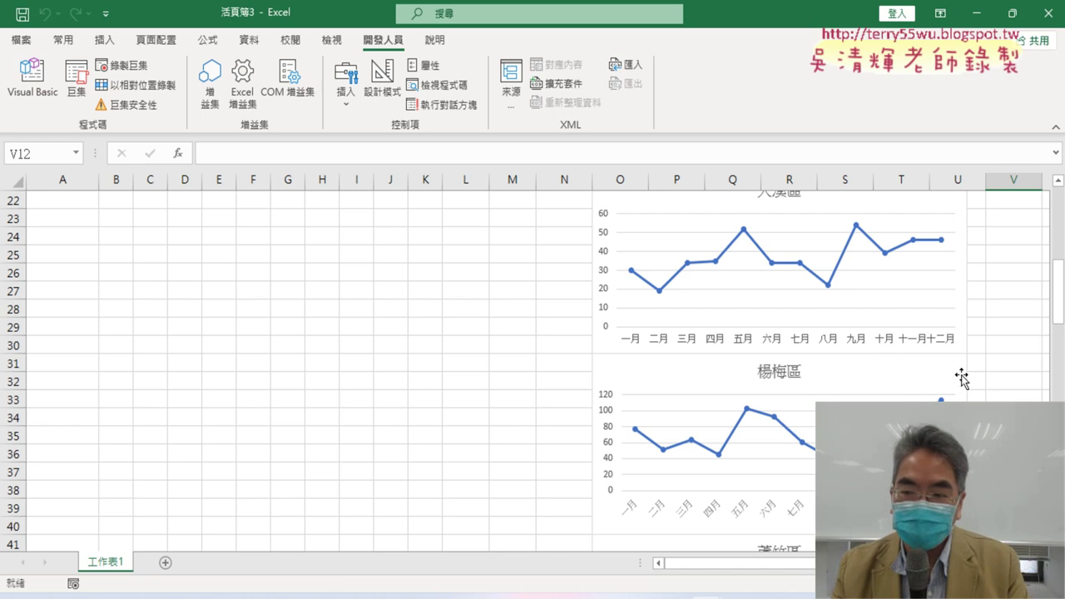
scroll(999, 392, "up", 1)
scroll(1000, 393, "up", 1)
scroll(1001, 392, "up", 1)
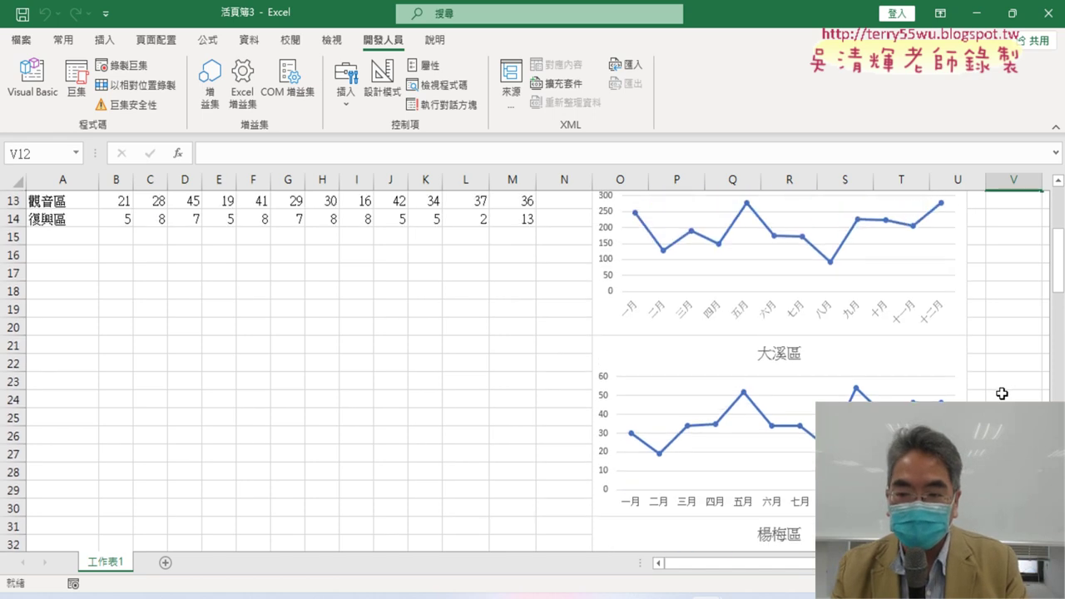
scroll(1002, 394, "up", 1)
scroll(1002, 394, "up", 1)
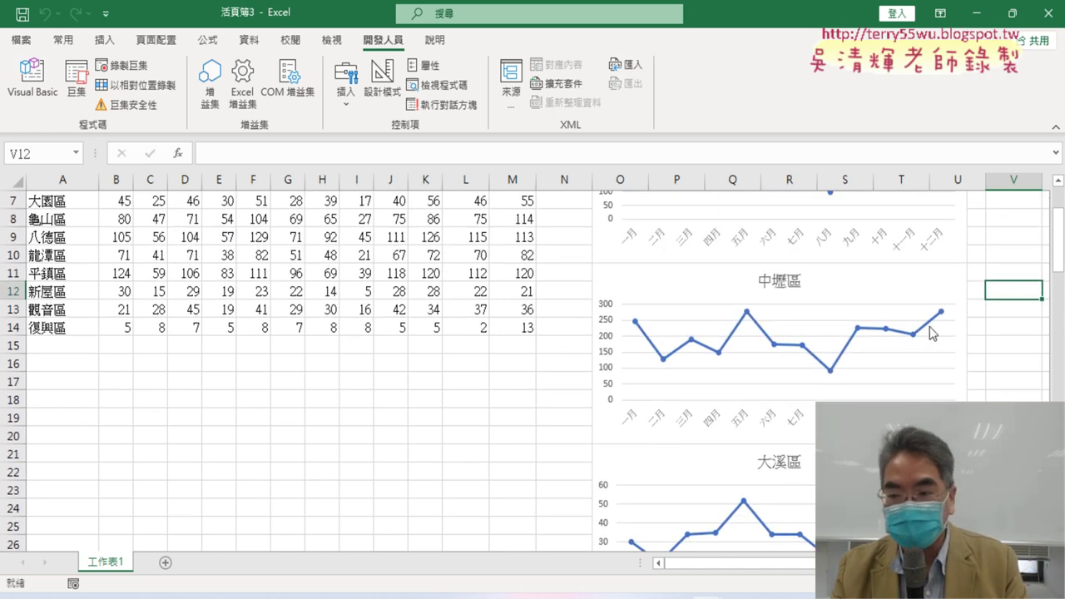
scroll(949, 312, "up", 2)
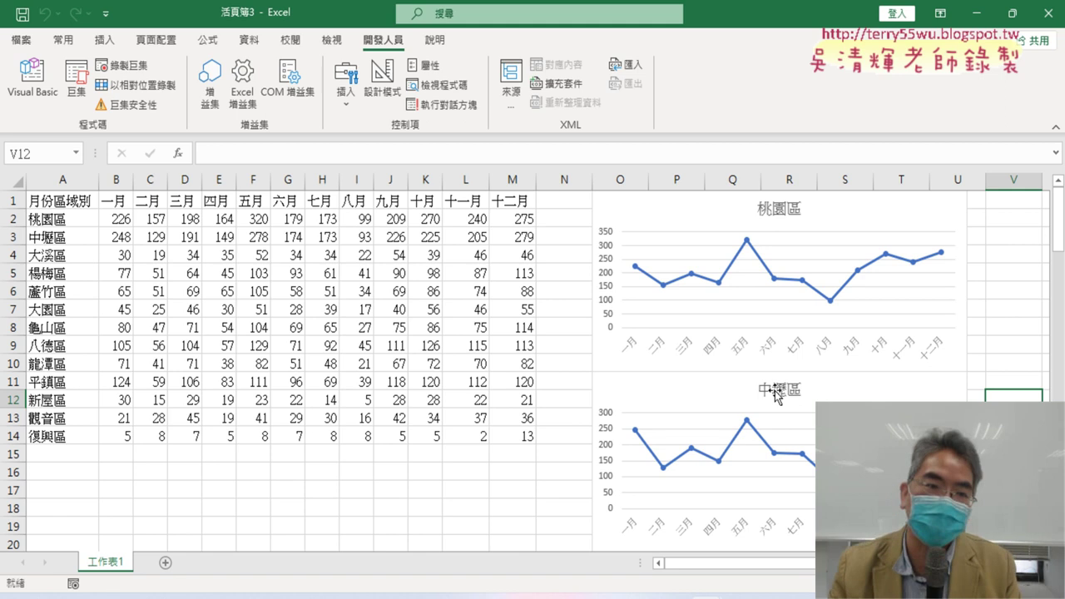
Delete 匯率 from Sub 匯率下載() to rename it 下載, then shift the editor left and widen it.
left_click(33, 79)
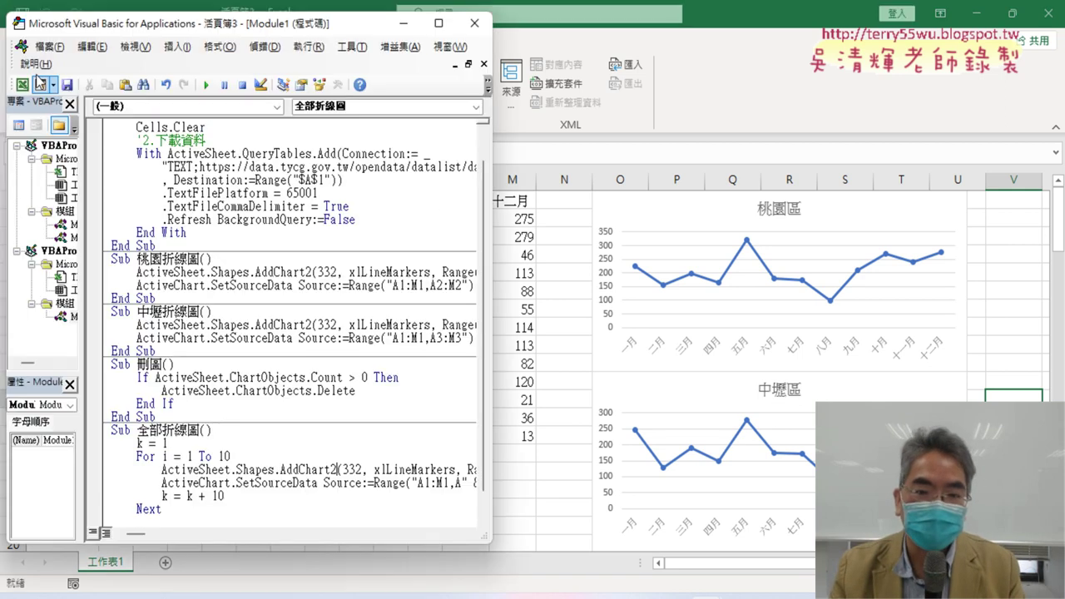
mouse_move(295, 27)
left_mouse_down()
mouse_move(503, 60)
mouse_move(710, 61)
left_mouse_up()
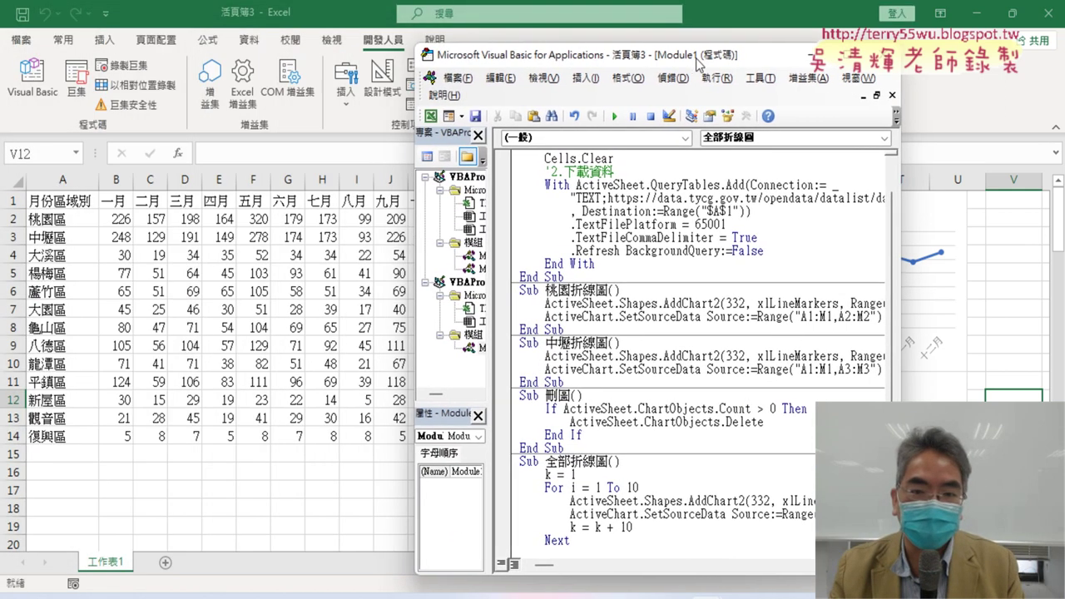
scroll(735, 250, "up", 1)
left_click_drag(546, 158, 571, 158)
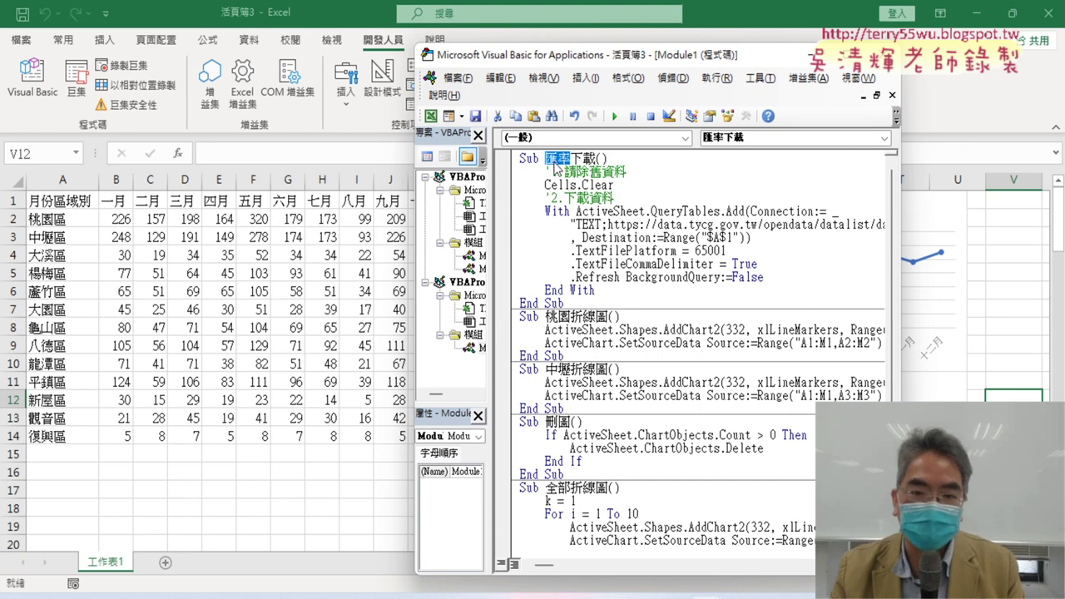
key("Delete")
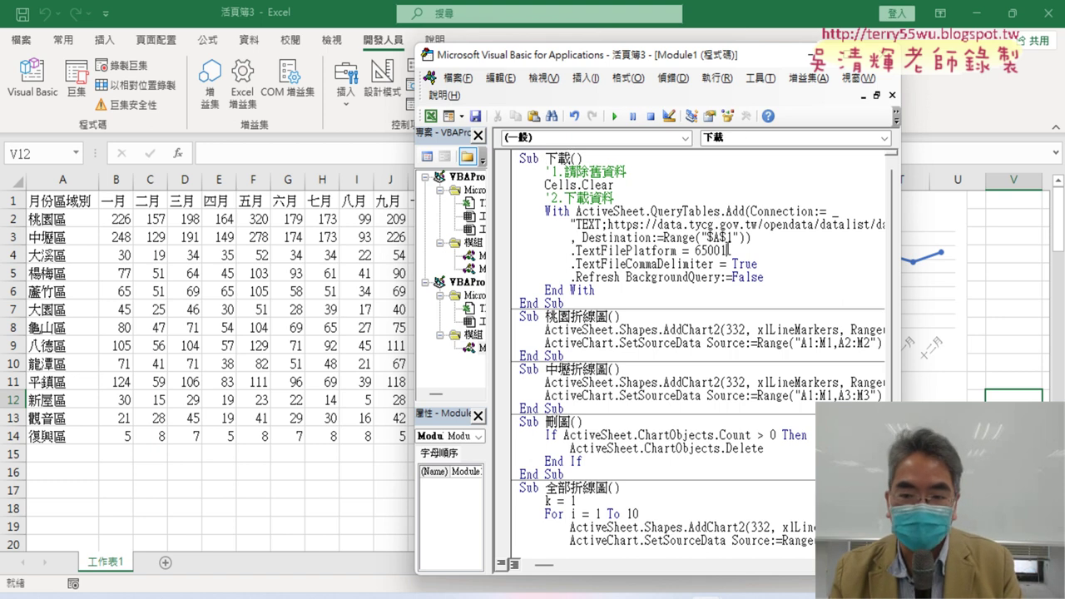
left_click_drag(670, 54, 369, 51)
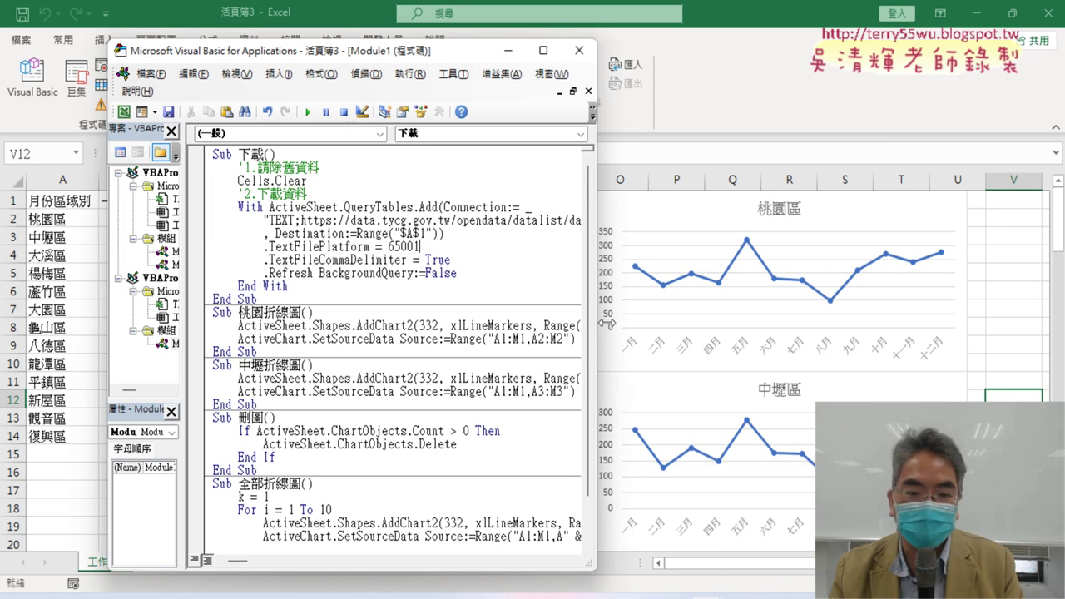
left_click_drag(592, 330, 755, 333)
Highlight the whole 下載 procedure from the Sub 下載() line down to End Sub.
left_click(536, 321)
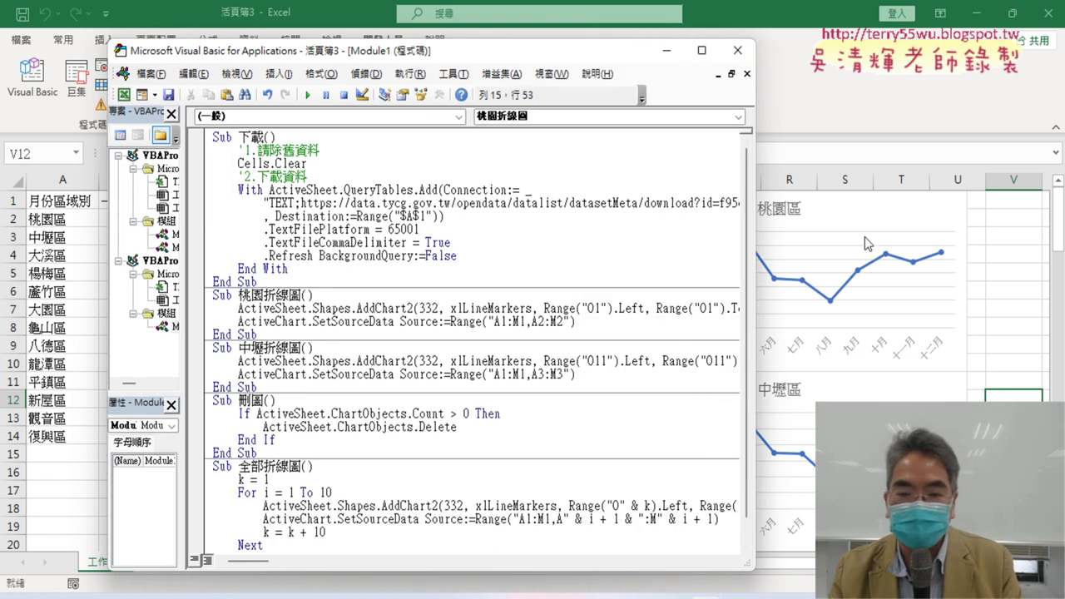
scroll(467, 303, "down", 1)
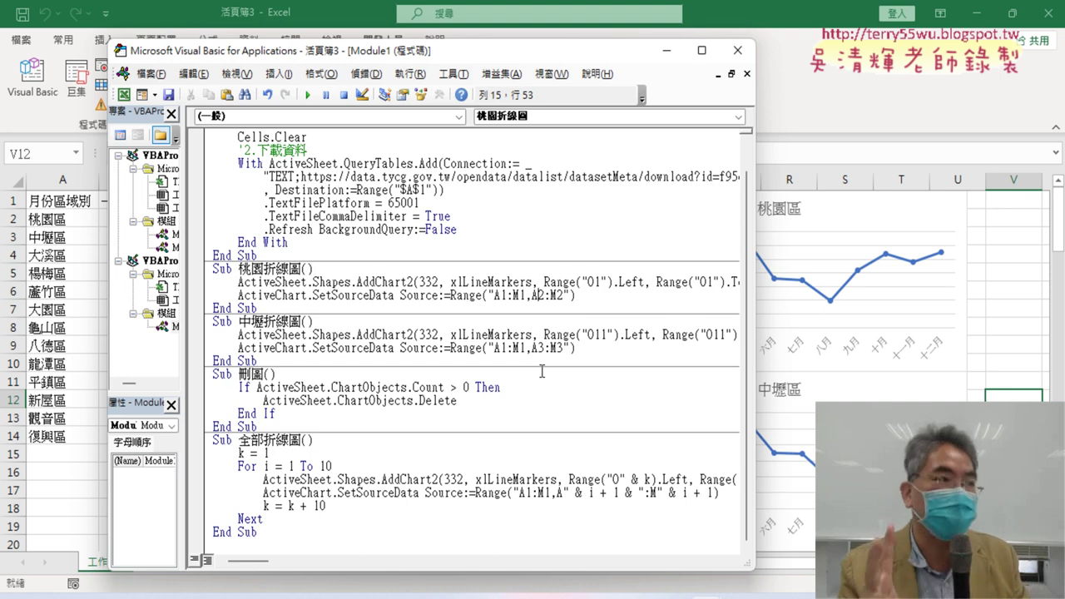
scroll(475, 296, "up", 1)
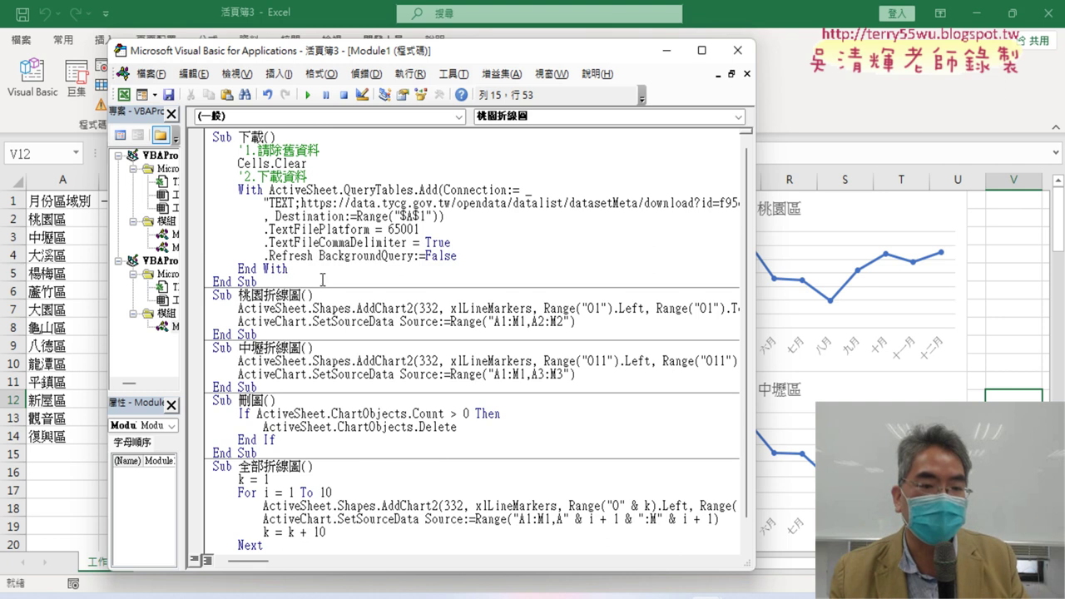
left_click_drag(322, 280, 197, 131)
scroll(301, 226, "down", 1)
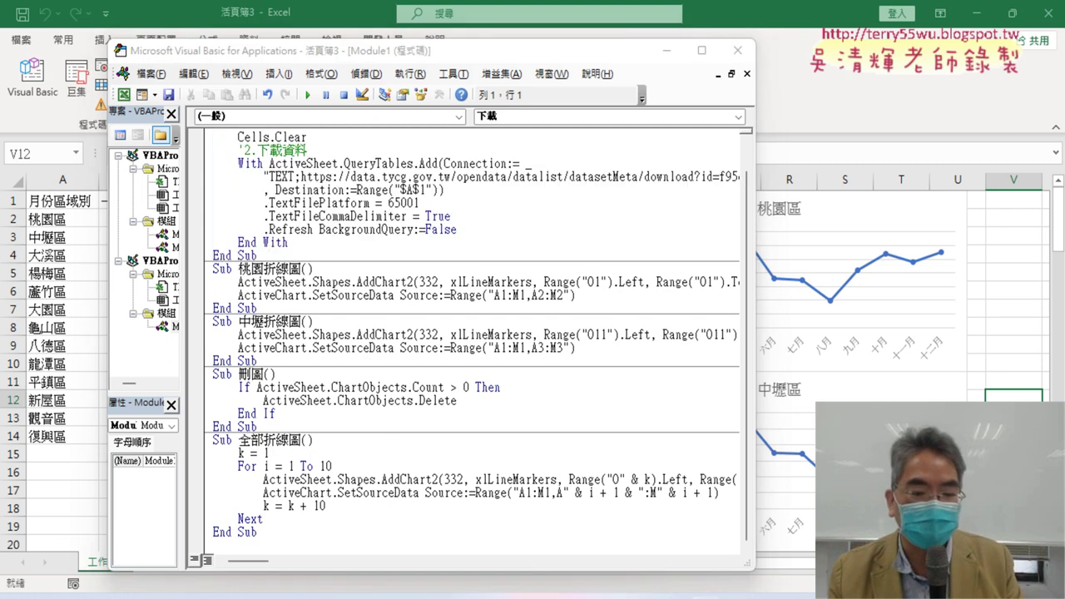
key("alt+Tab")
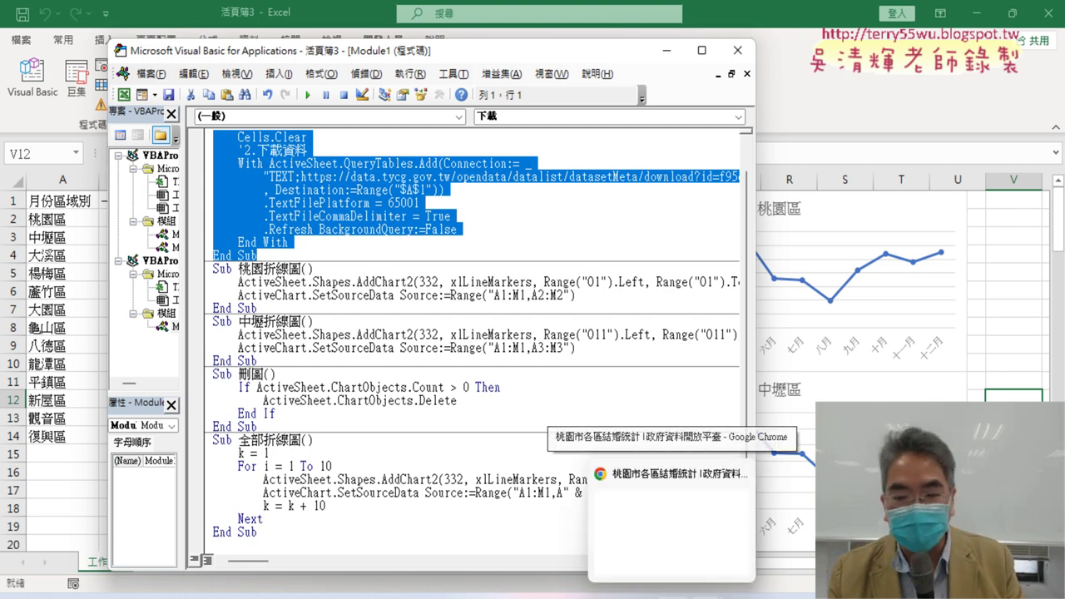
Switch to the 活頁簿3 workbook from the taskbar and select the table's month header row.
left_click(632, 537)
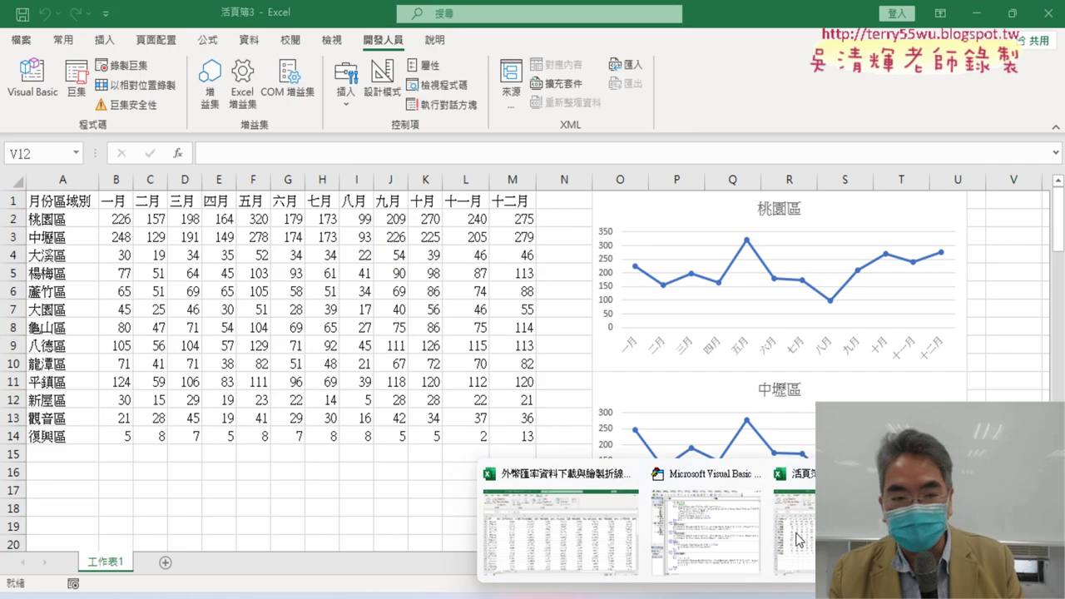
left_click(793, 524)
left_click_drag(43, 200, 517, 201)
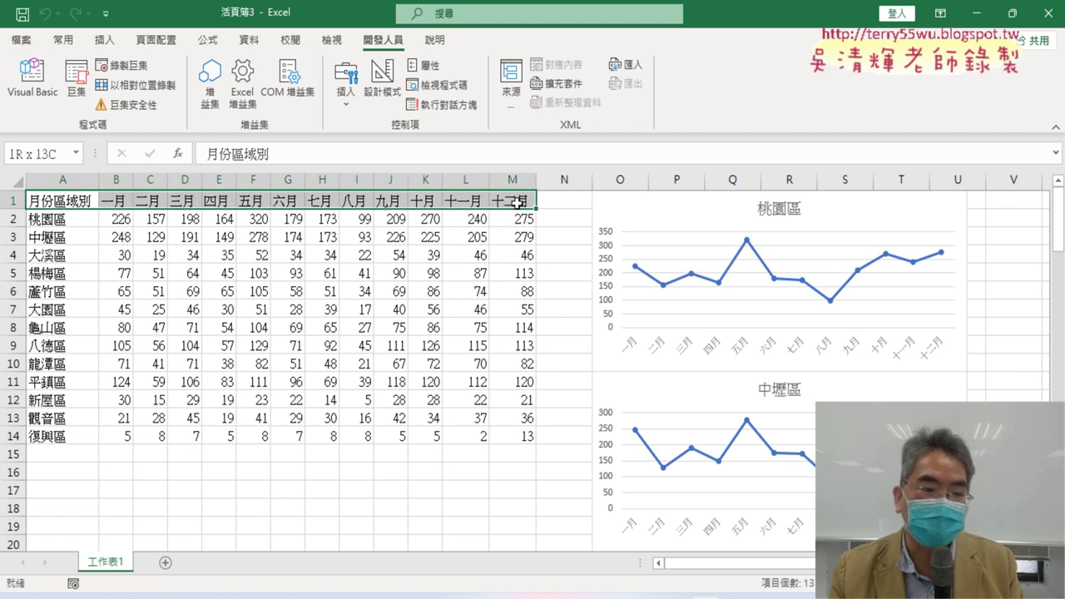
left_click_drag(58, 219, 515, 226)
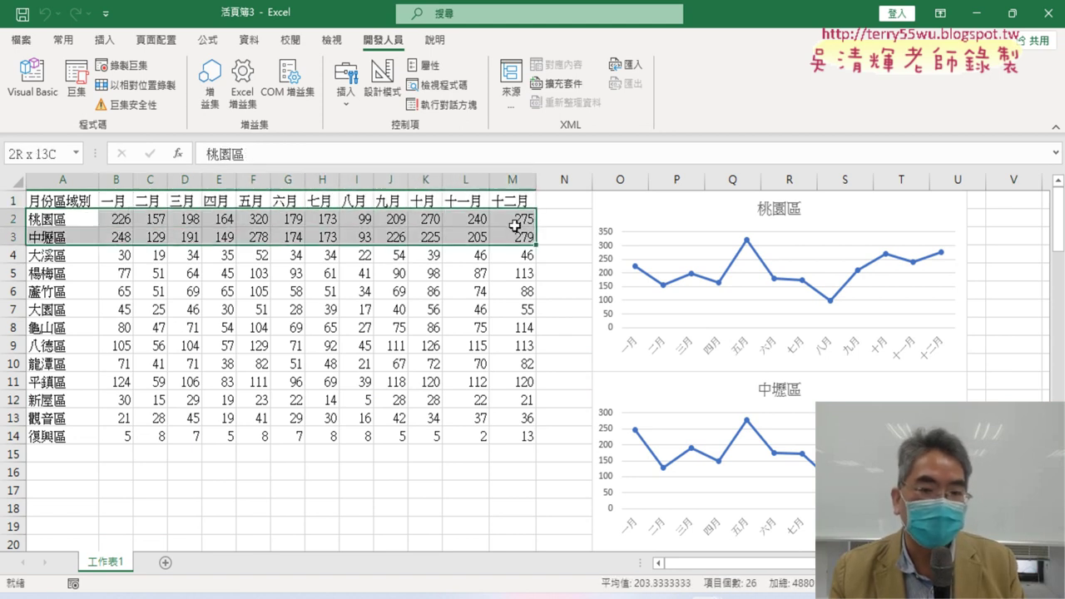
left_click_drag(71, 202, 523, 205)
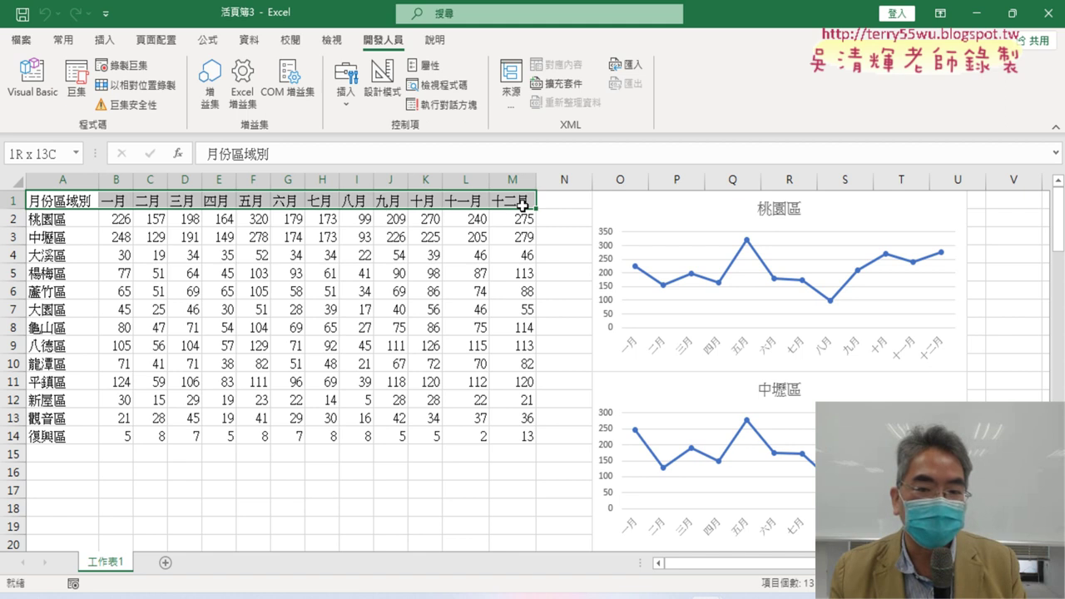